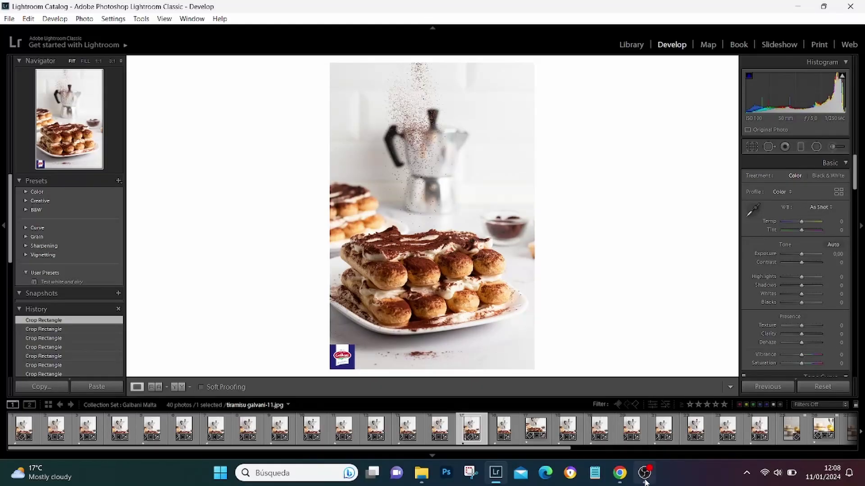
Step: Bring OBS Studio forward, then hide it to reveal the tiramisu photo in Develop
click(645, 477)
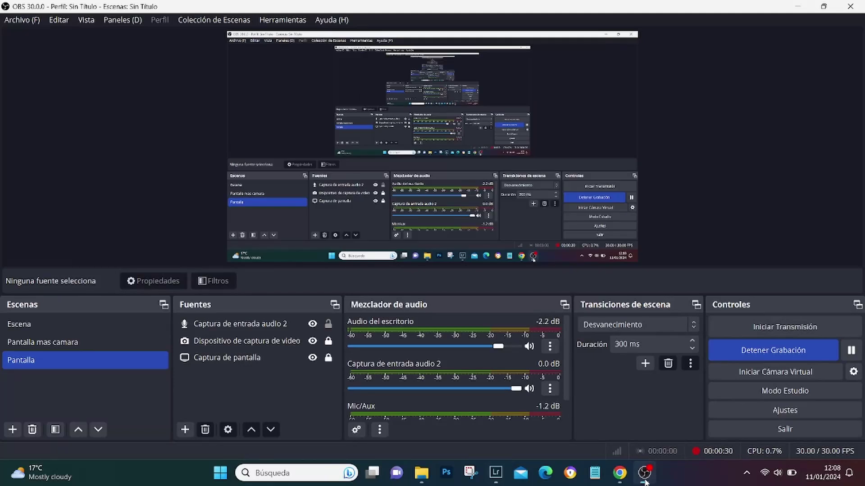
click(645, 480)
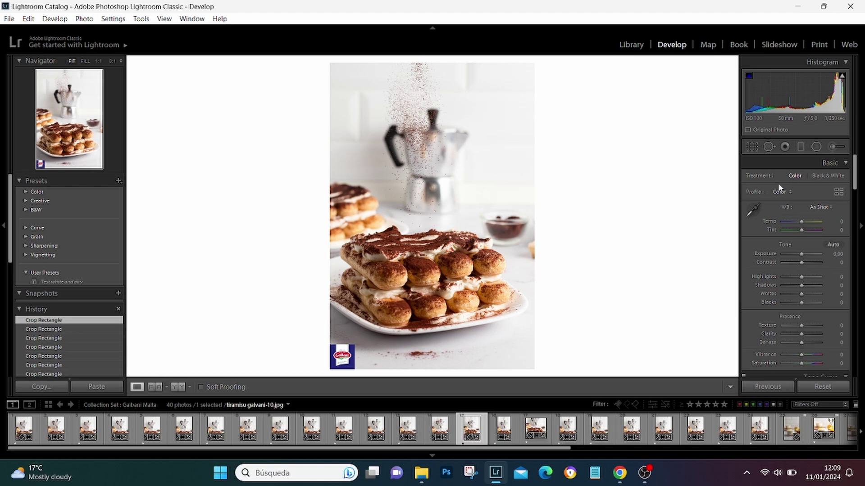
Step: Crop tiramisu galvani-8.jpg to 4 x 5, shifting the photo up to keep the logo in frame
click(751, 148)
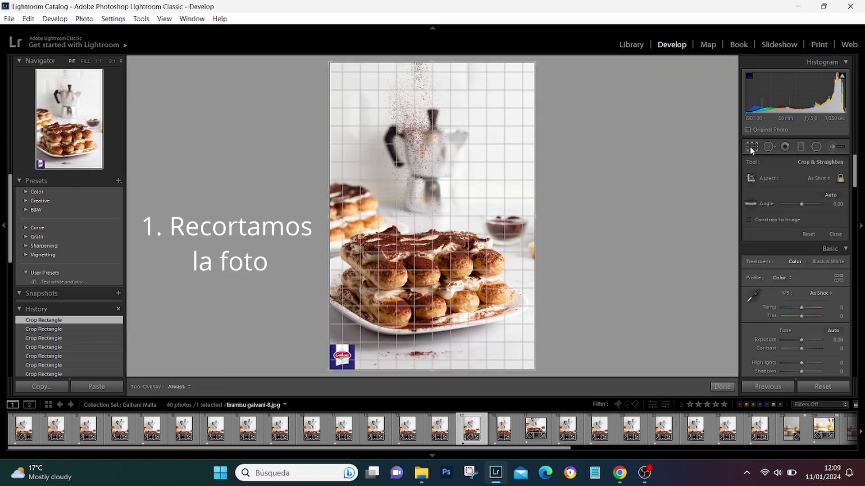
click(816, 179)
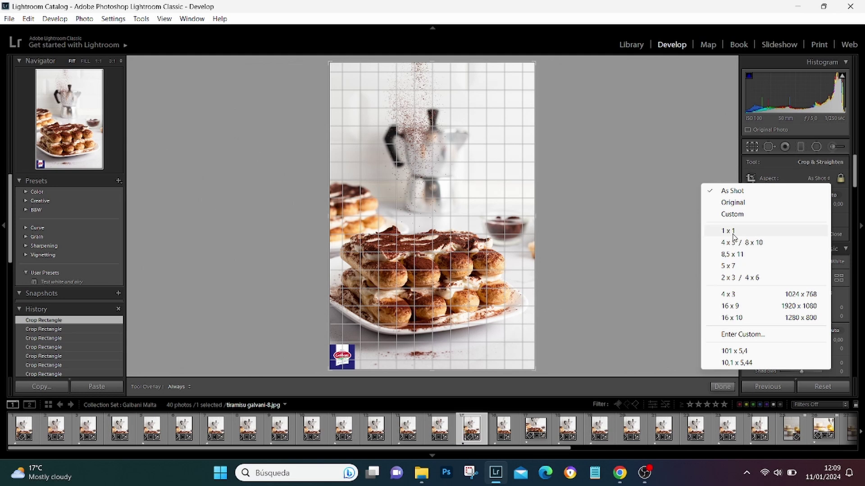
click(731, 231)
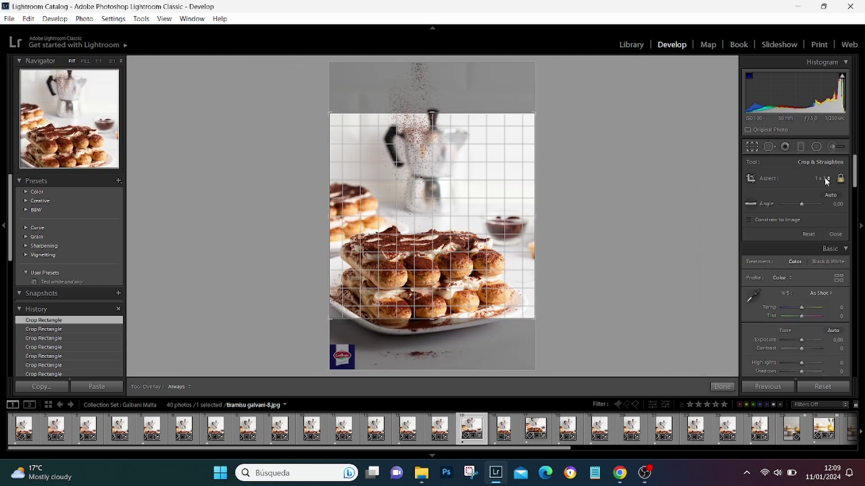
click(832, 176)
click(751, 245)
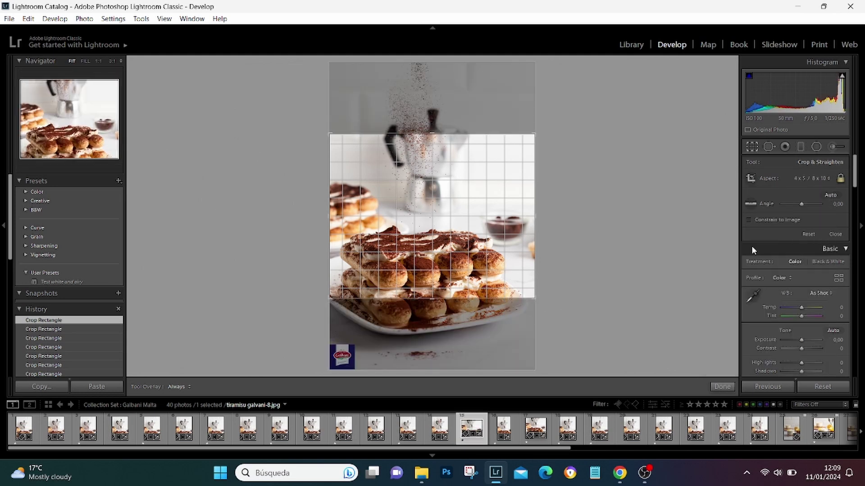
click(797, 178)
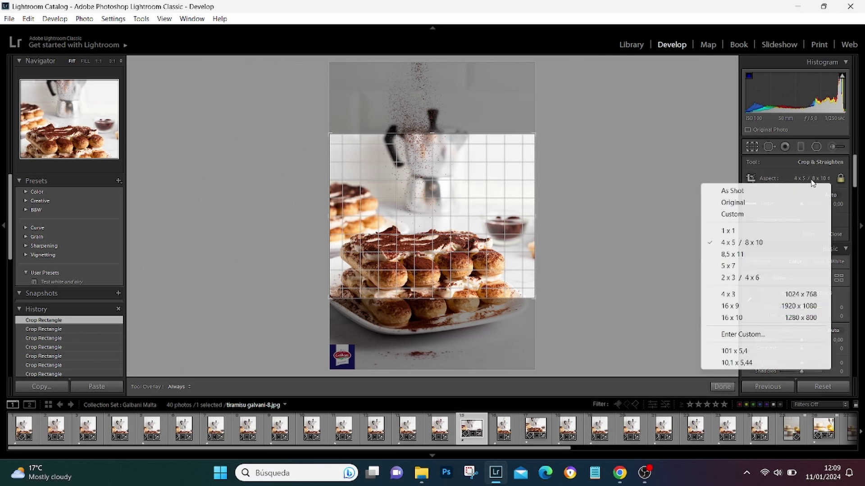
click(732, 190)
click(815, 179)
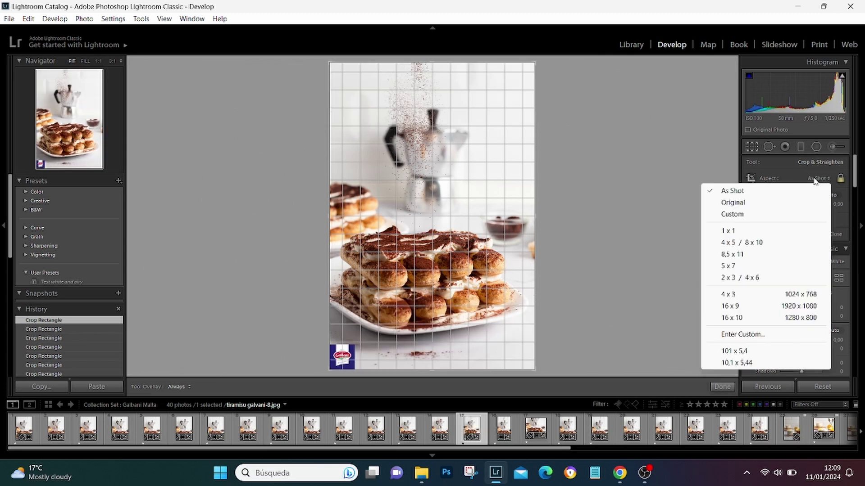
click(766, 242)
drag(480, 262, 479, 237)
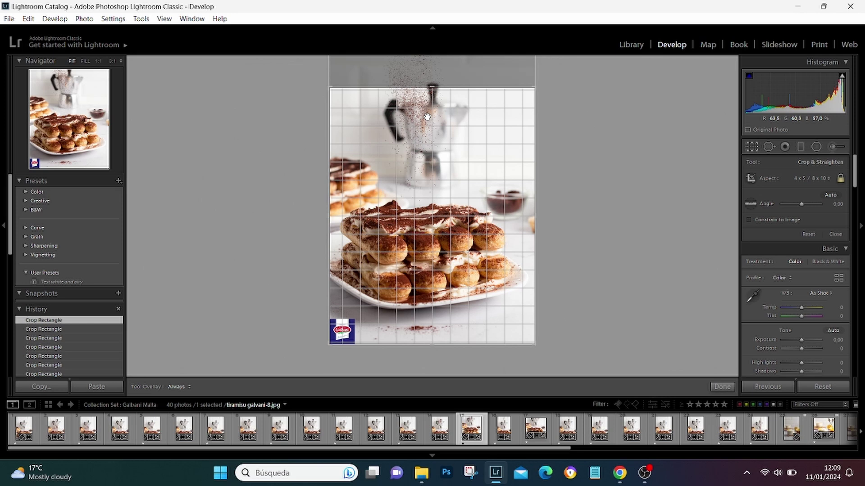
key(Return)
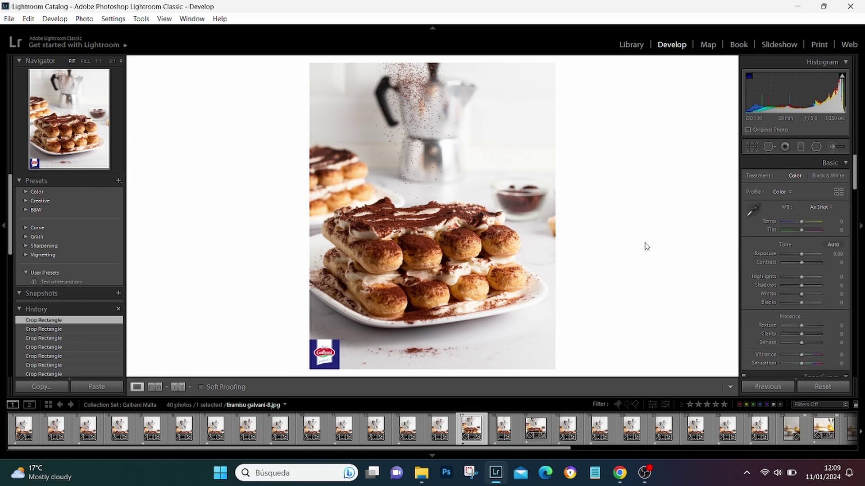
Step: Open the Export dialog from the tiramisu thumbnail's context menu
right_click(473, 425)
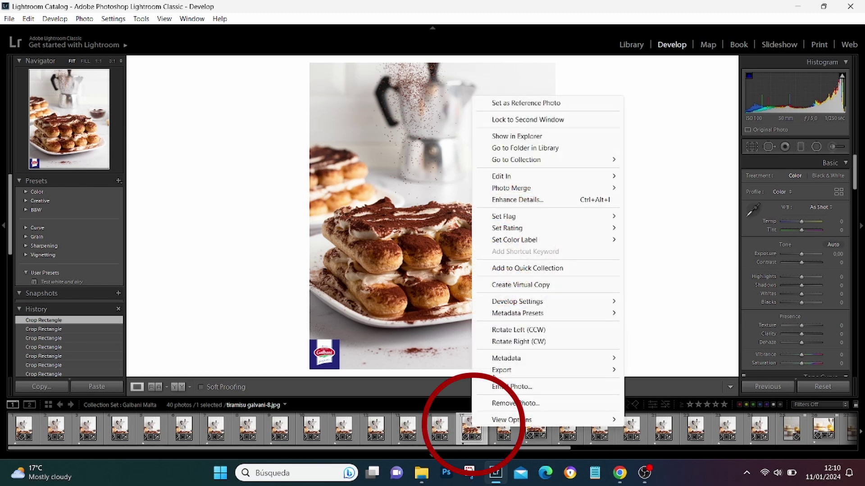
mouse_move(514, 369)
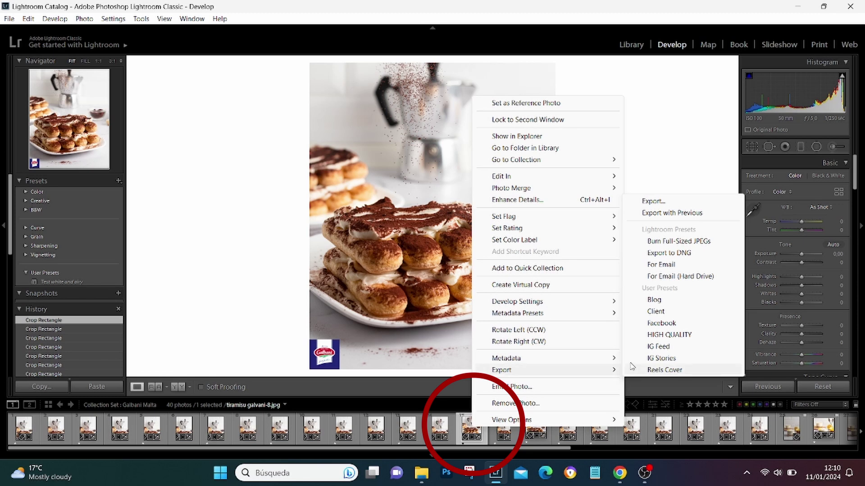
click(656, 201)
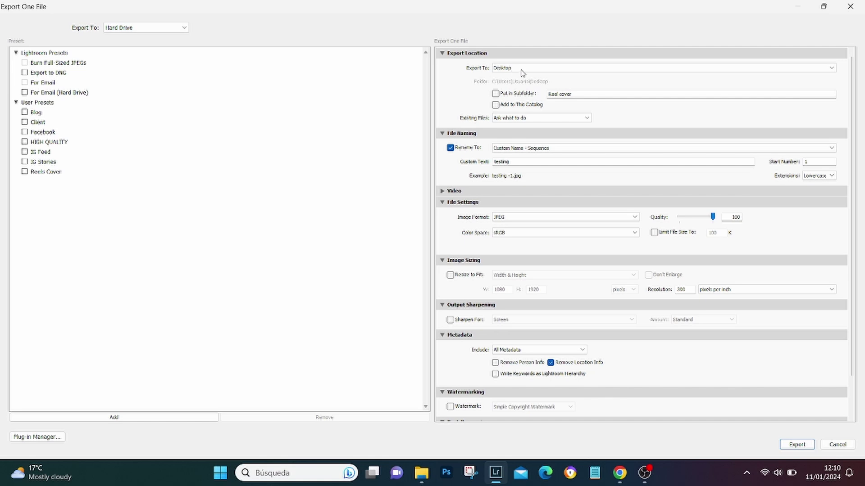
Step: Export to the original photo's folder, inside a subfolder named Instagram
click(525, 67)
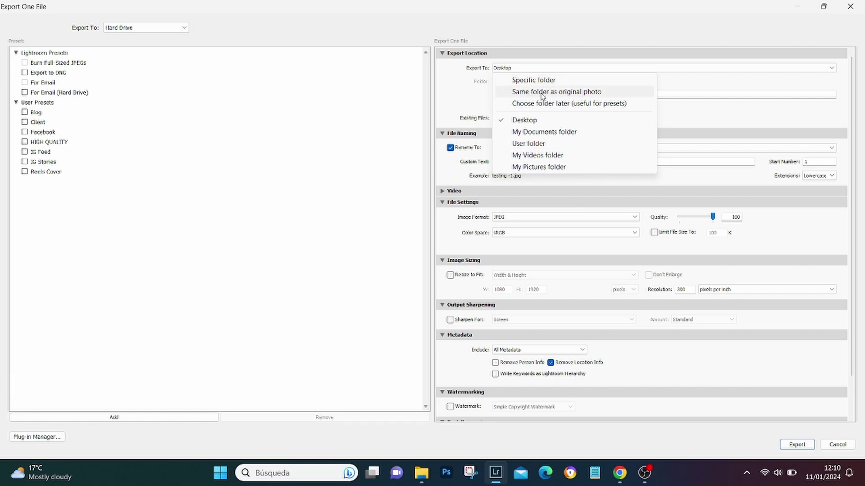
click(543, 95)
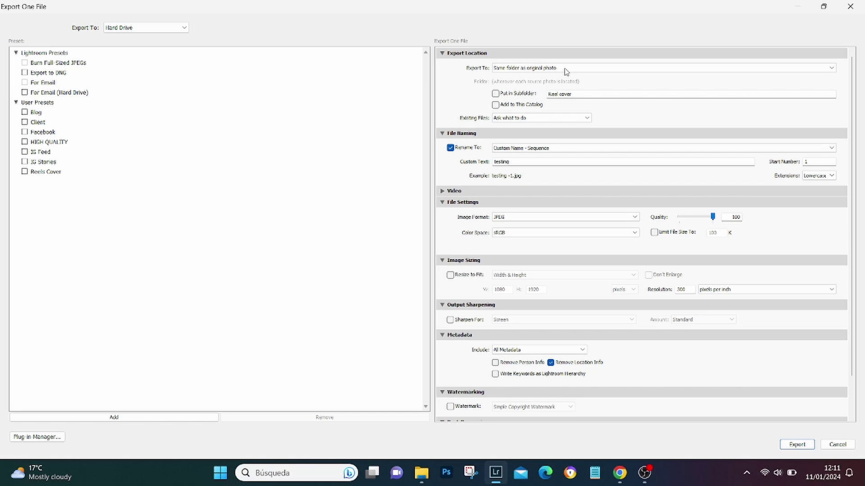
click(495, 94)
click(584, 94)
text(Ins)
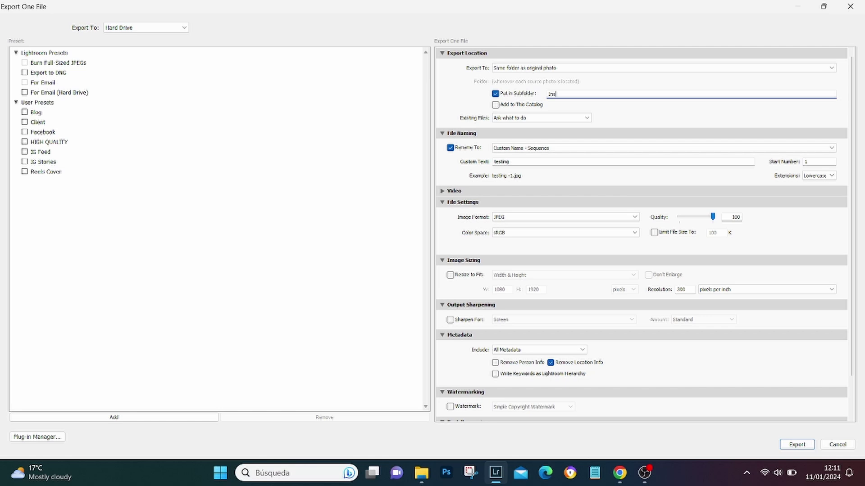
text(tagram)
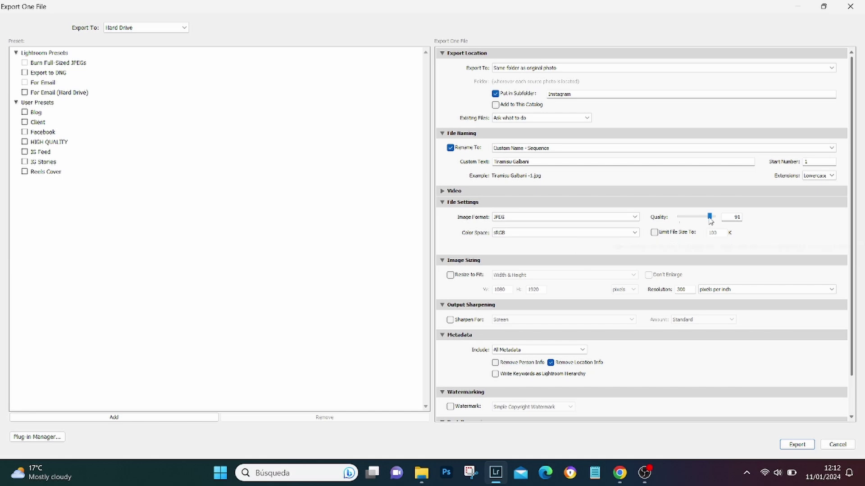
Step: Set JPEG quality to 85 and resize to fit a 1080-pixel short edge
drag(710, 221, 709, 221)
scroll(475, 270, down, 2)
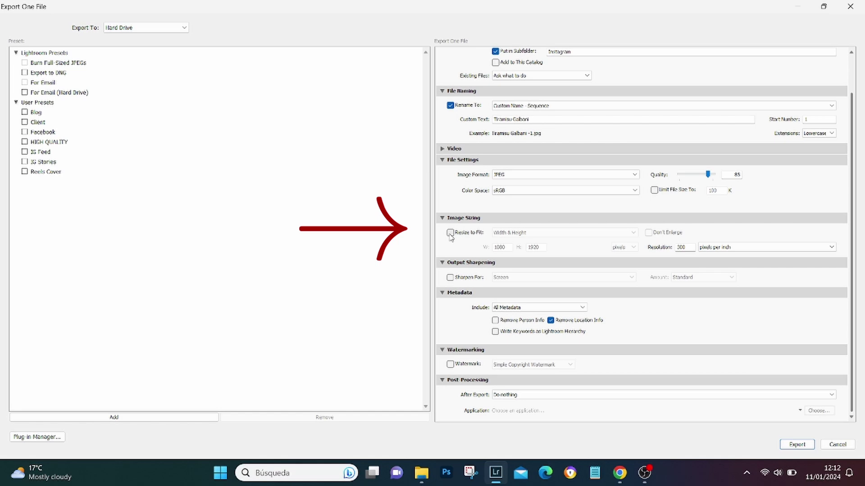
click(456, 237)
click(511, 236)
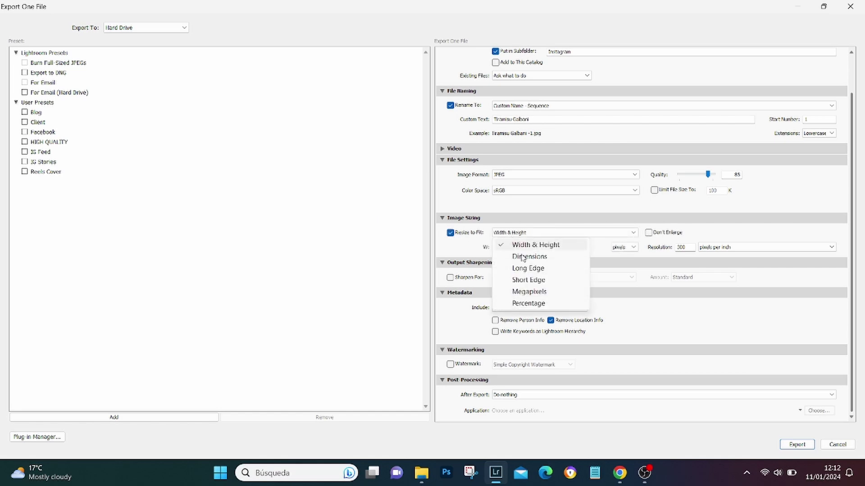
click(537, 280)
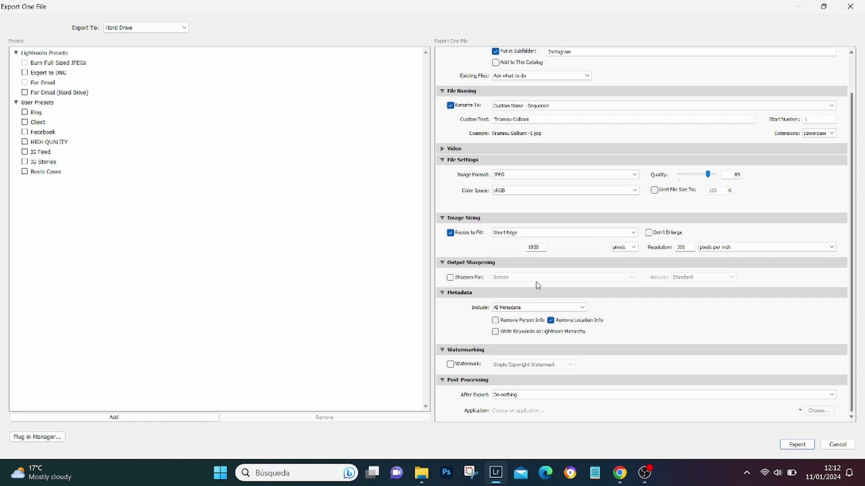
double_click(540, 249)
text(1080)
click(524, 291)
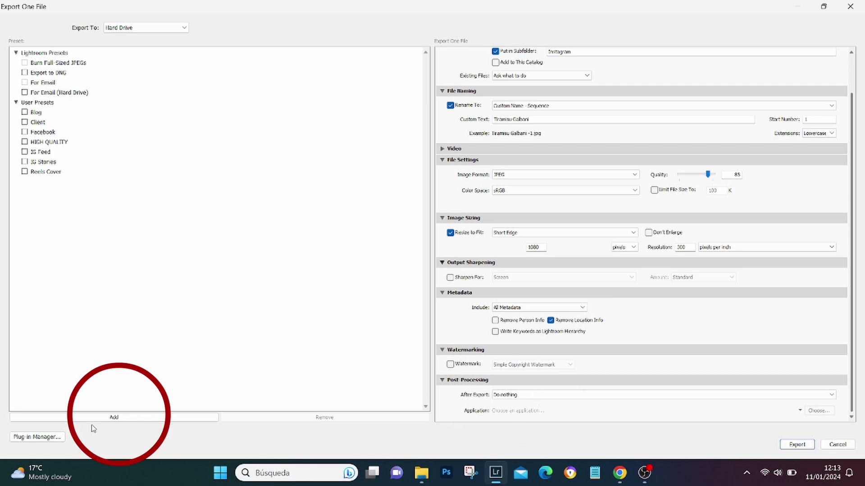
Step: Save the current export settings as user preset 'Instagram Nuevo', then view Reels Cover
click(128, 420)
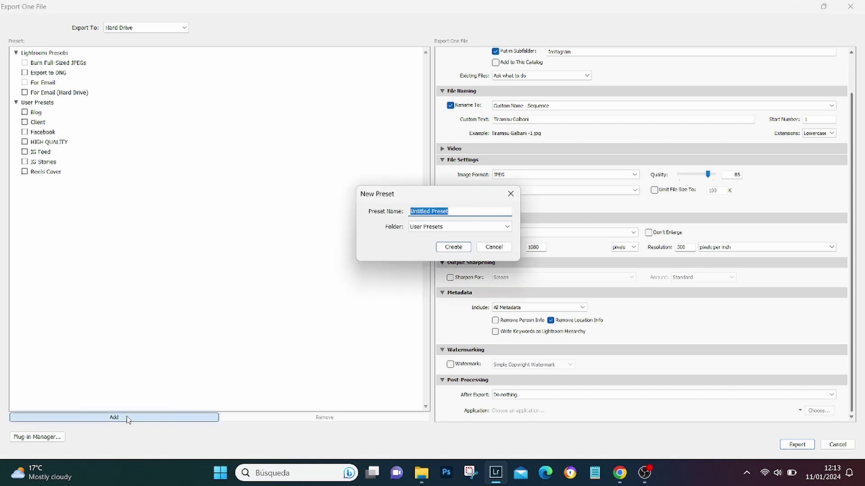
text(Instagram)
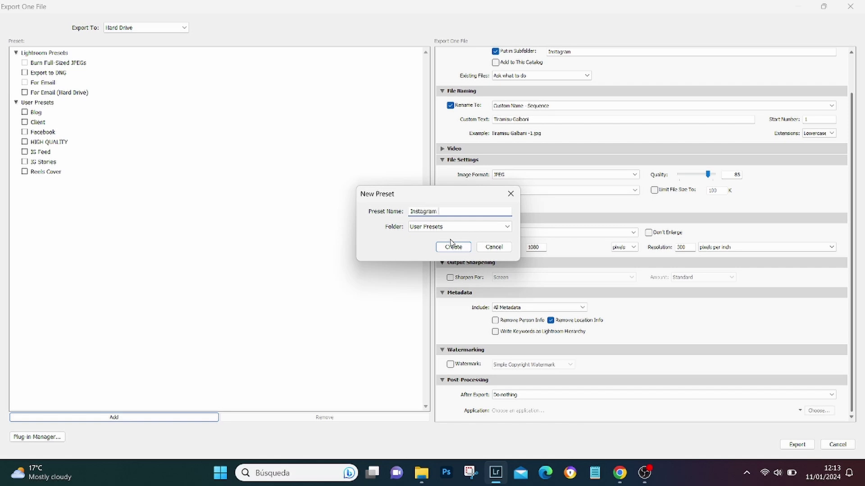
text( Nue)
text(vo)
drag(455, 211, 439, 213)
click(473, 211)
click(459, 249)
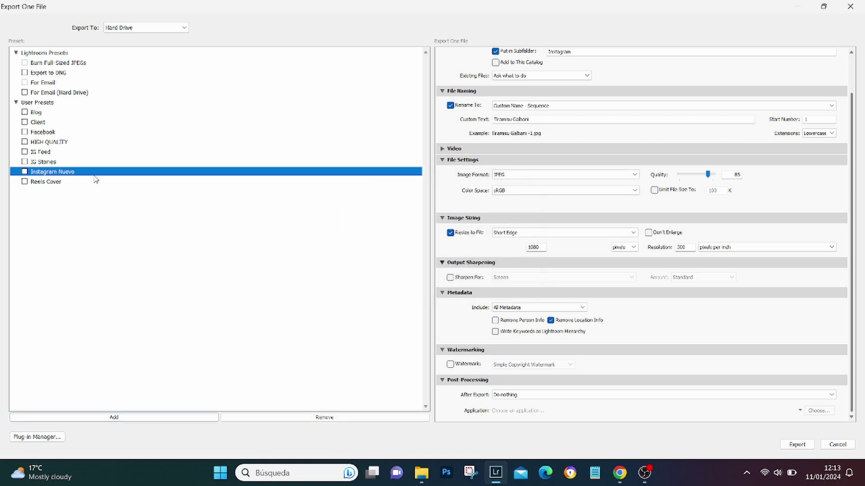
click(72, 184)
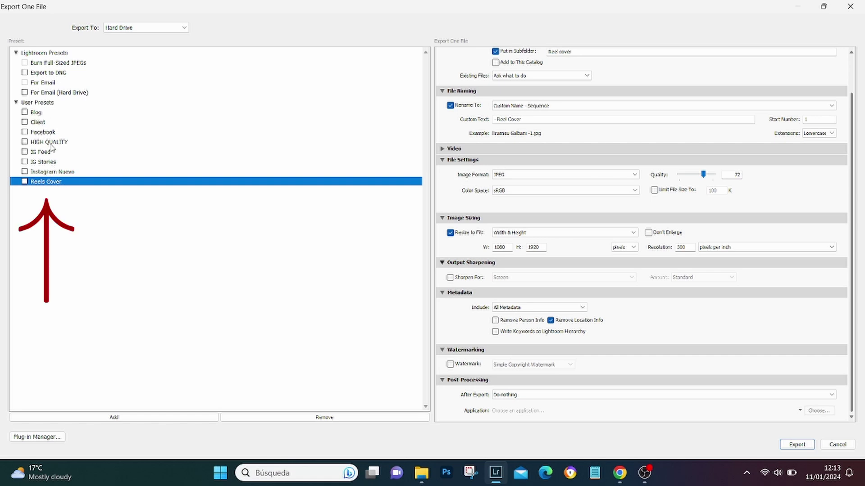
Step: Compare Reels Cover against Instagram Nuevo, load Instagram Nuevo, and export the photo
key(Up)
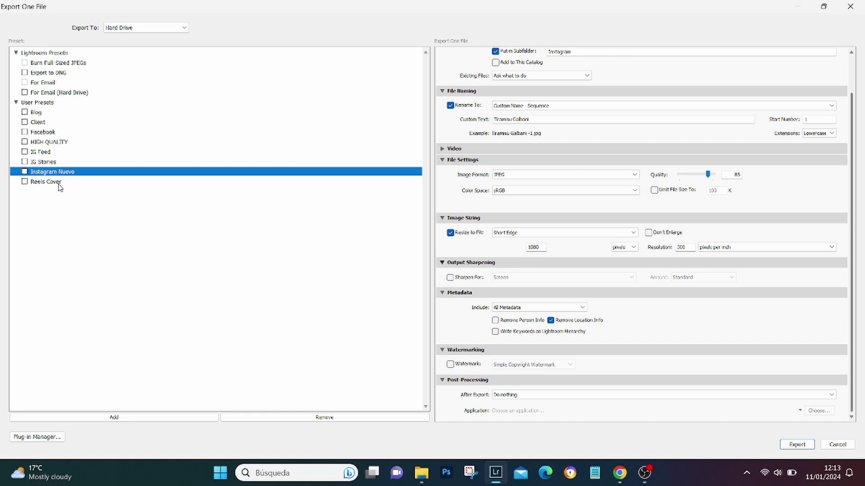
click(59, 184)
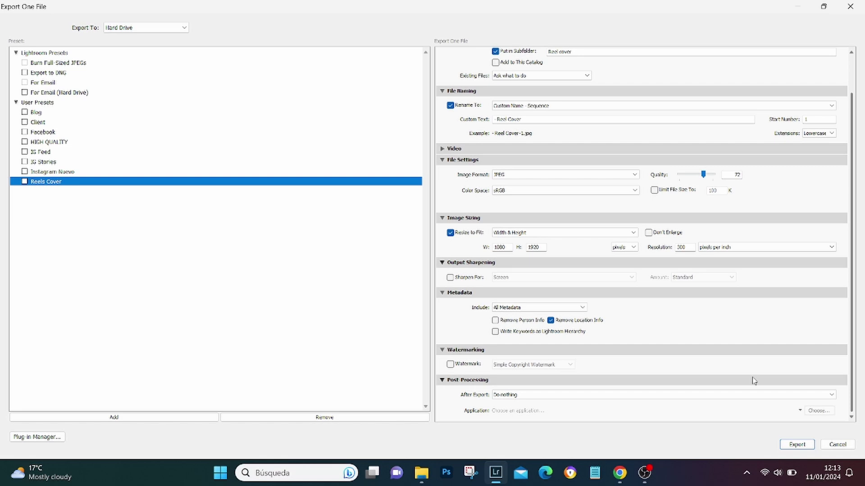
click(58, 176)
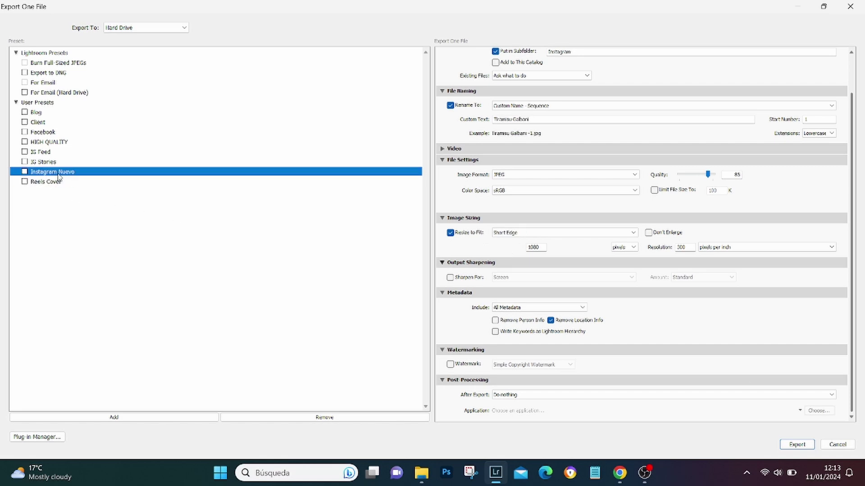
click(797, 445)
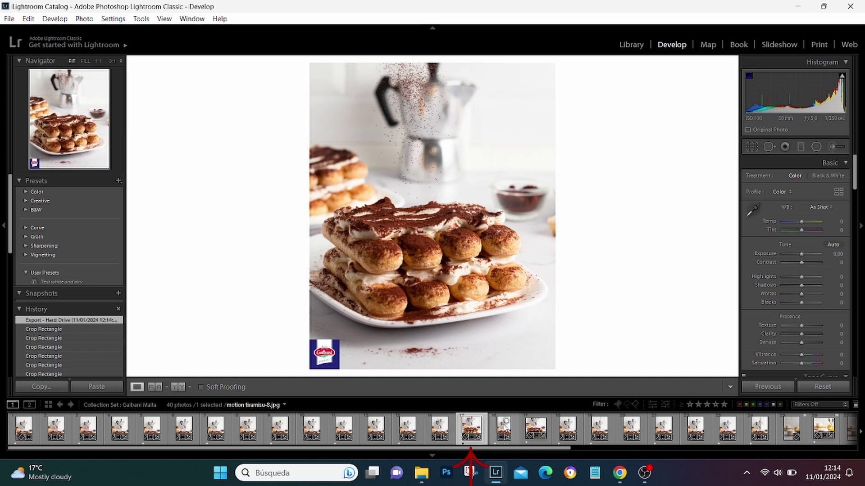
Step: Export the tiramisu photo directly with the Instagram Nuevo preset from its context menu
right_click(471, 433)
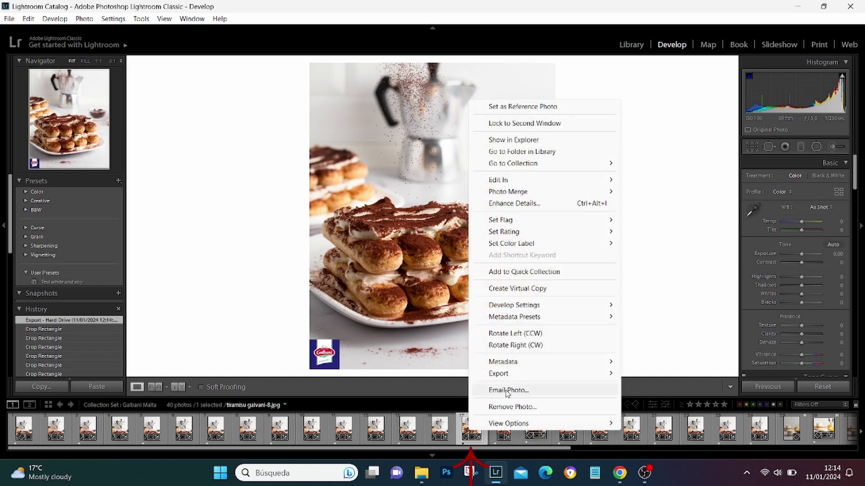
mouse_move(499, 373)
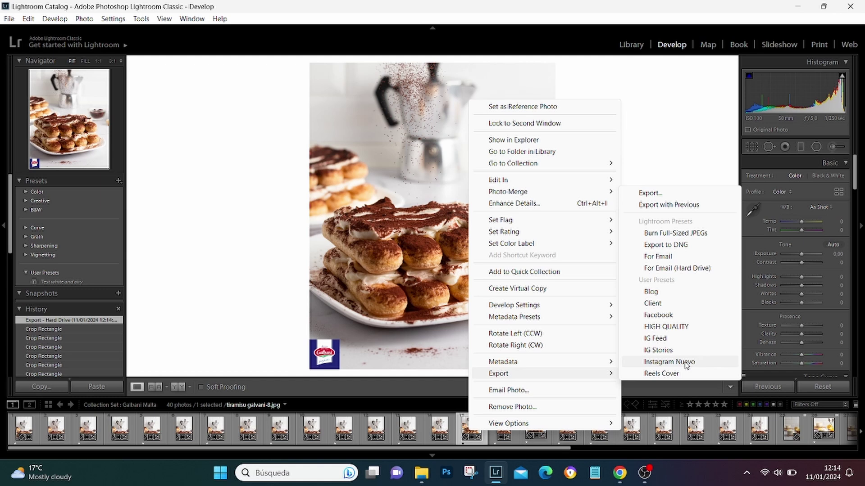
click(686, 365)
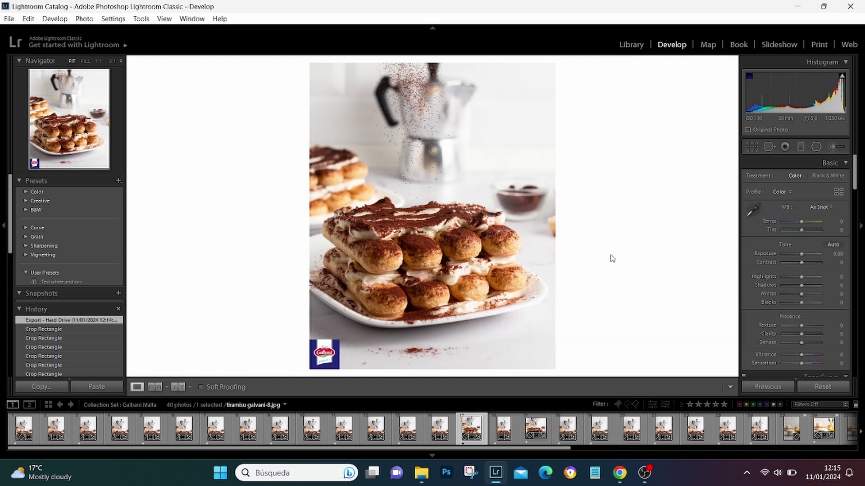